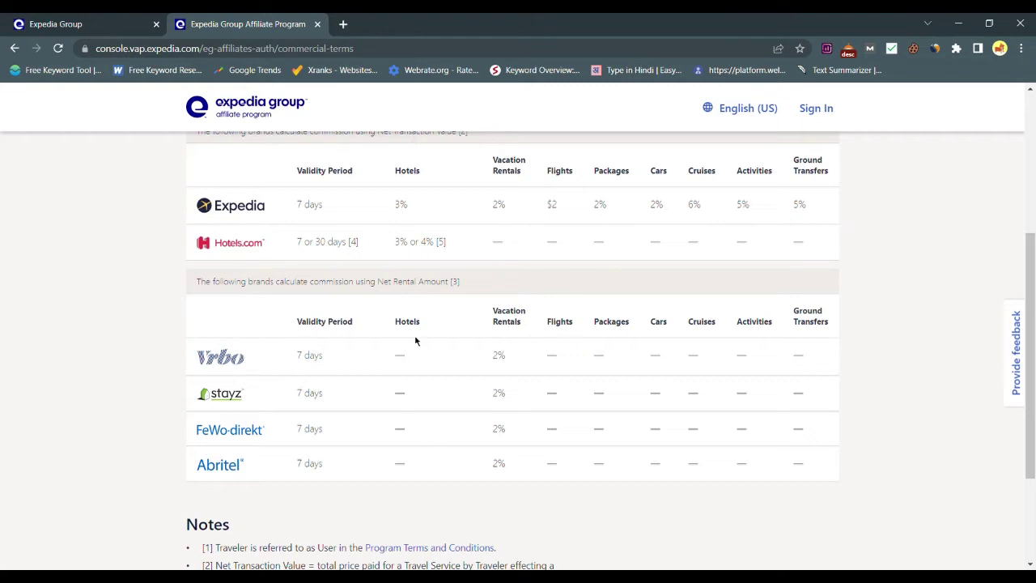
- Scroll through the Key Commercial Terms commission tables, then go back to the signup form
scroll(414, 341, "down", 1)
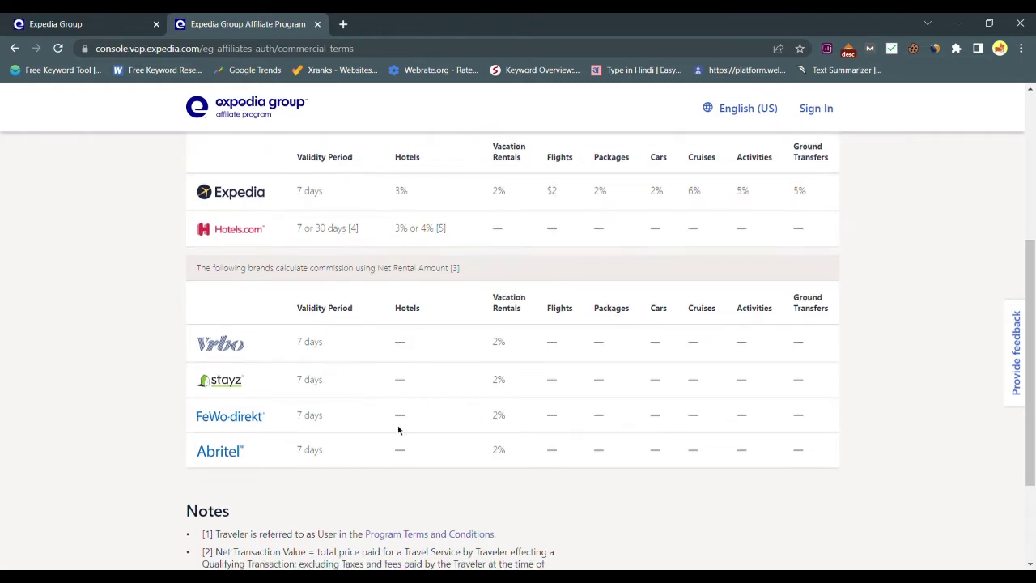
scroll(399, 409, "down", 2)
scroll(401, 395, "up", 2)
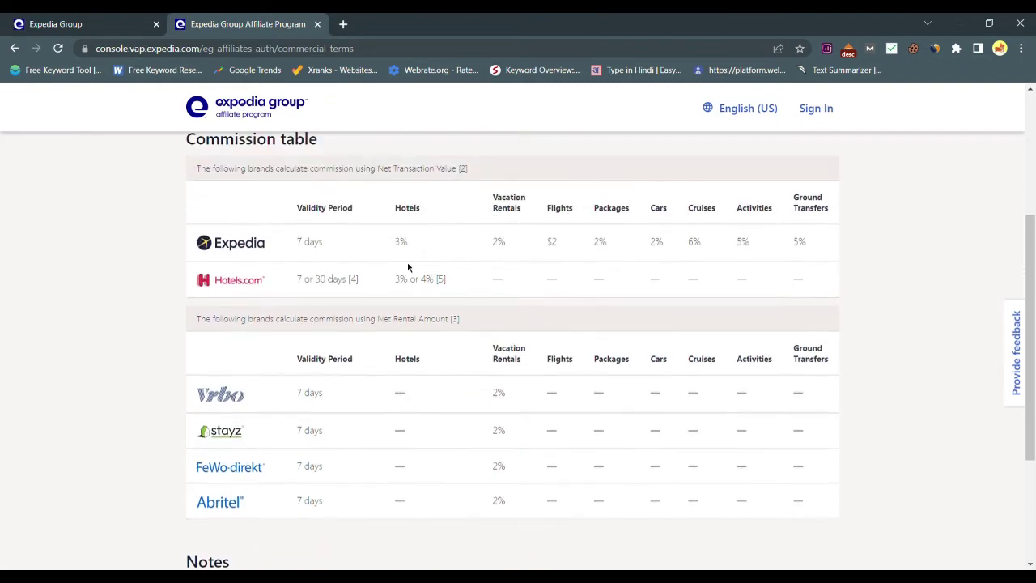
scroll(419, 228, "down", 1)
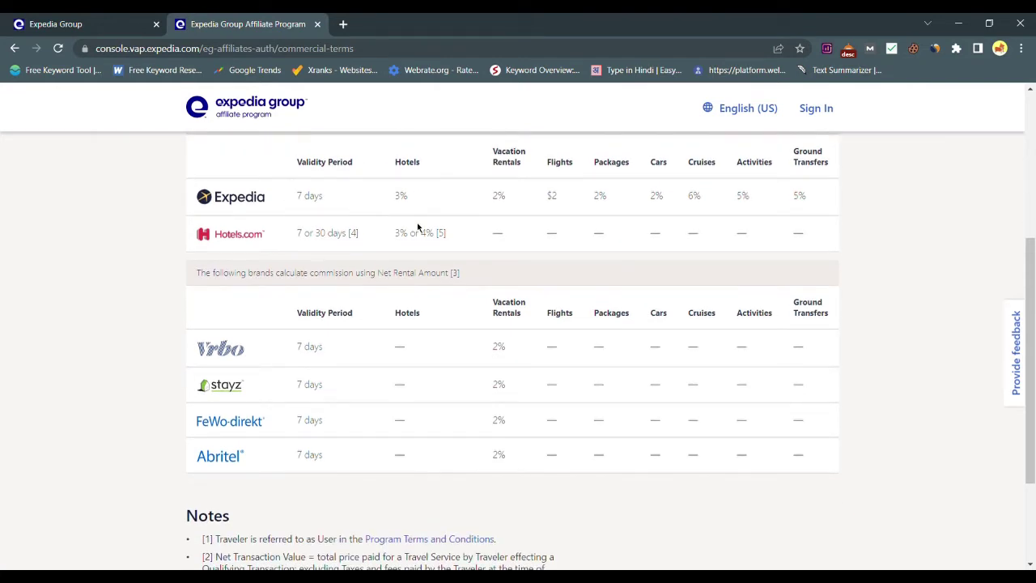
scroll(418, 228, "down", 2)
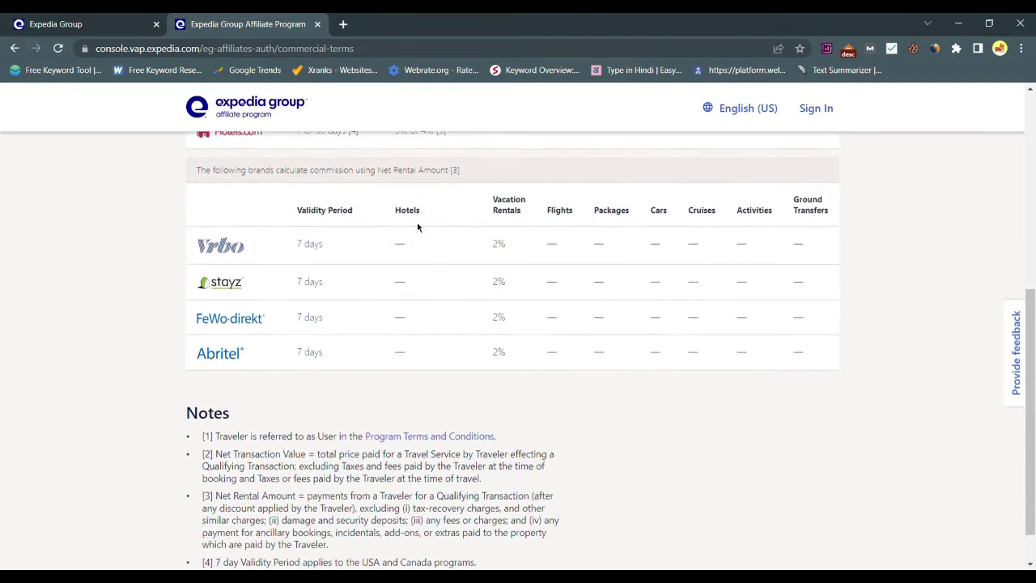
scroll(457, 400, "up", 6)
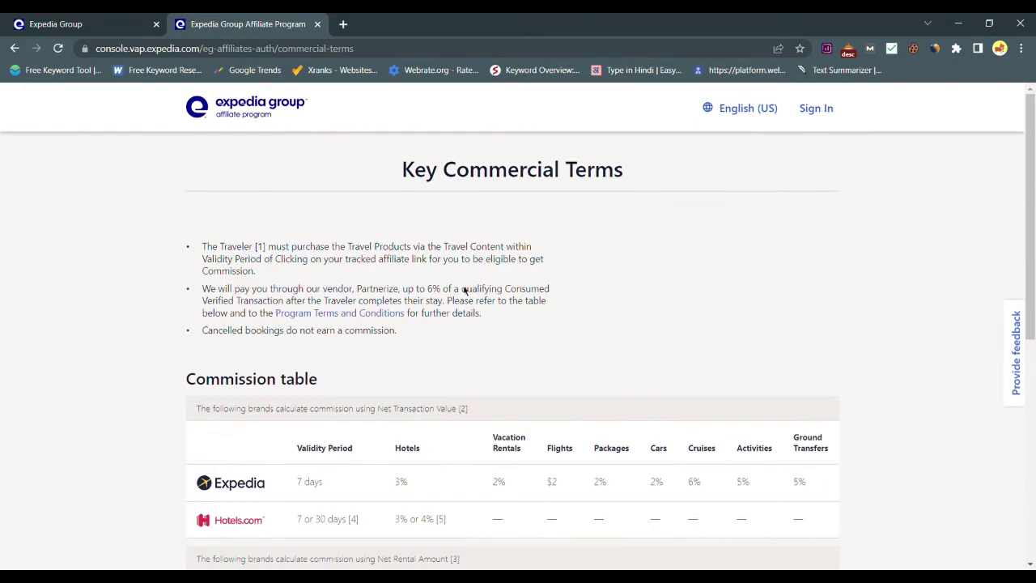
left_click(14, 49)
- Enter the applicant's first and last name in the About you form
left_click(469, 312)
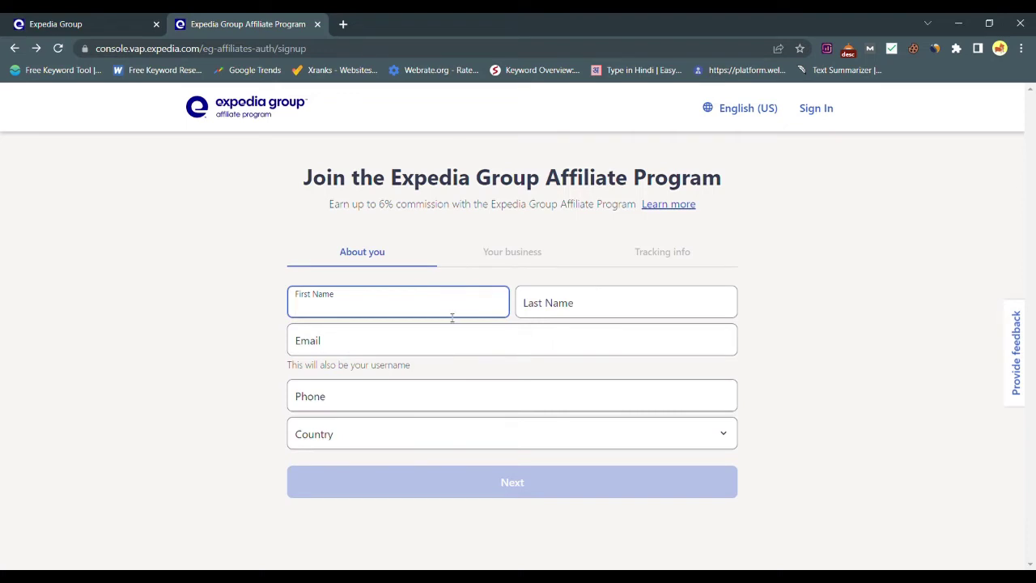
left_click(532, 261)
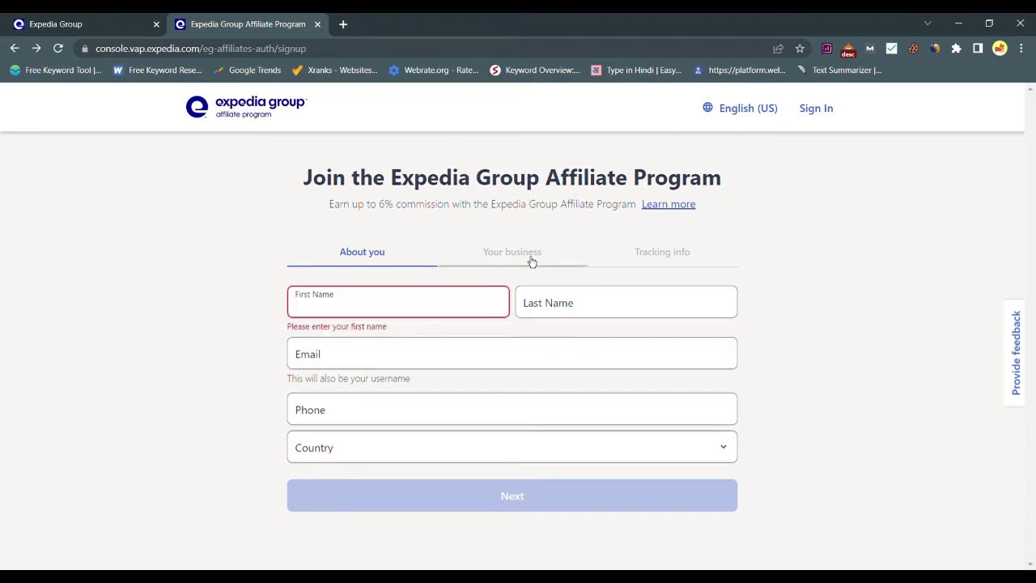
left_click(390, 312)
left_click(599, 313)
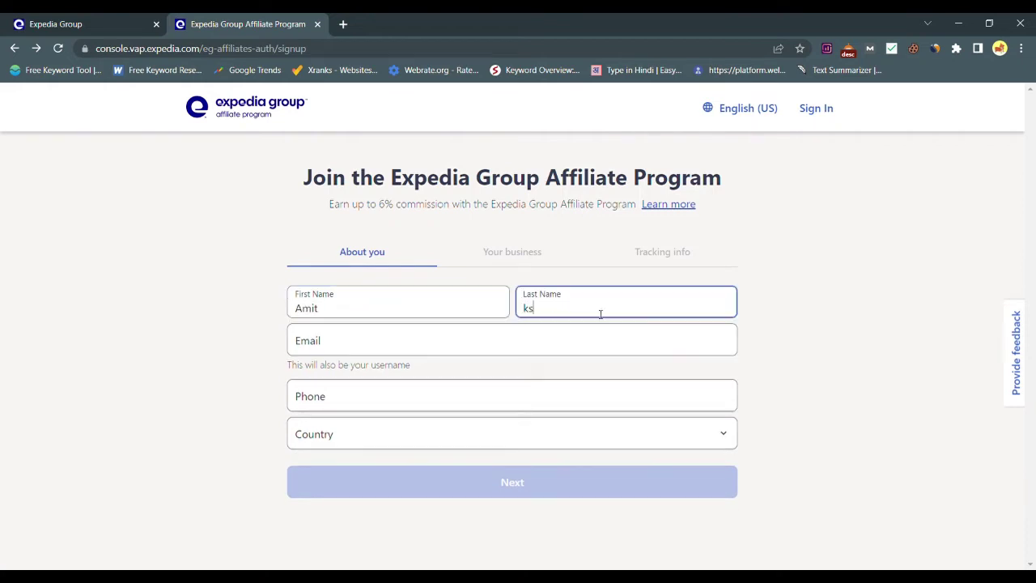
- Fill in the e-mail address and phone number, choose India as the country, and continue
left_click(576, 349)
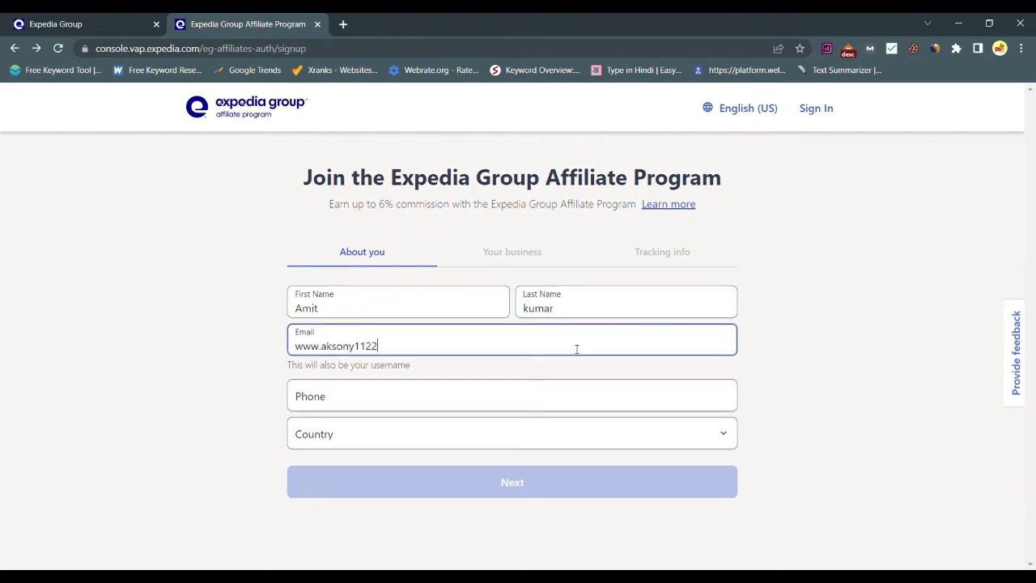
left_click(543, 409)
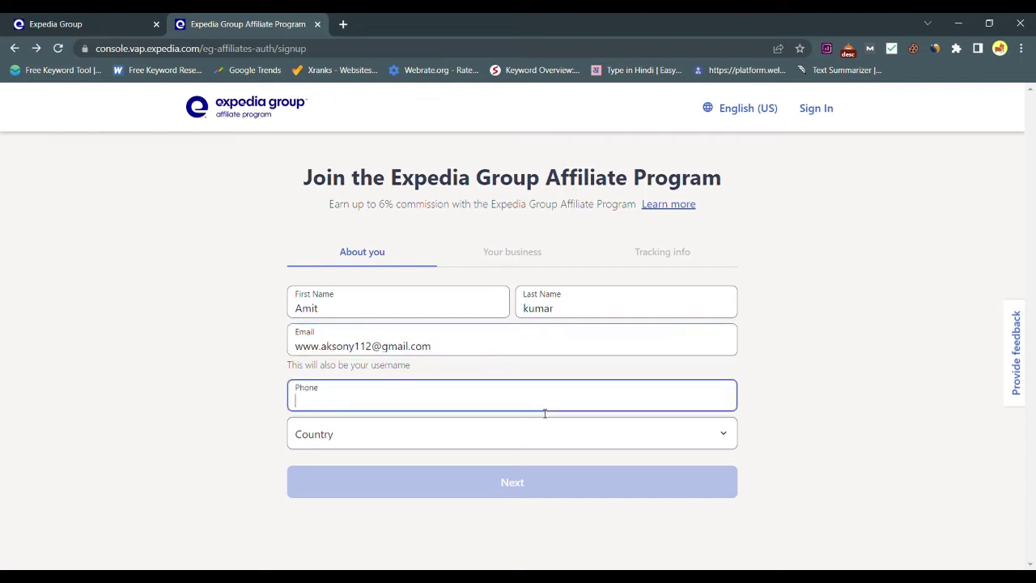
key("Tab")
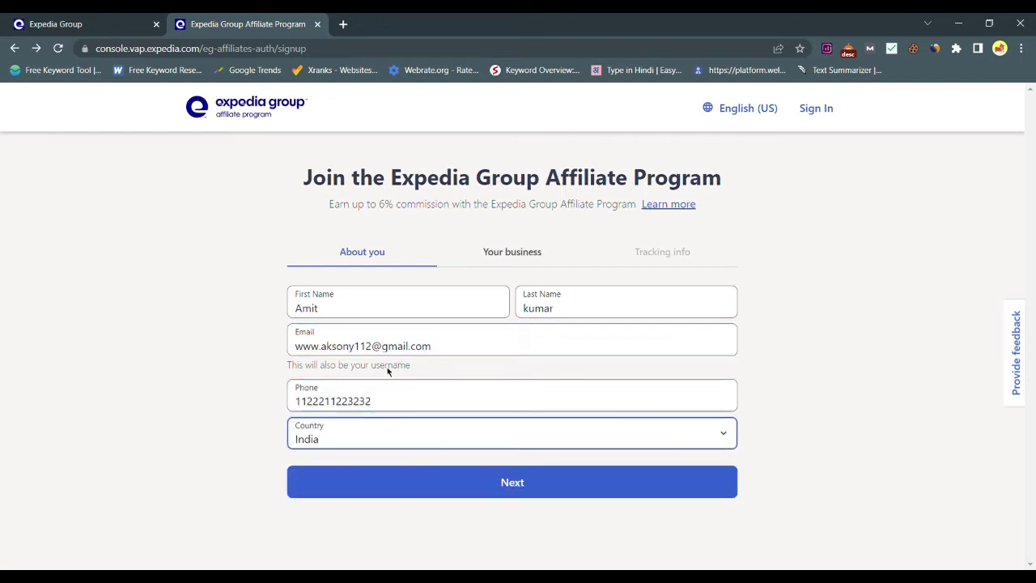
left_click(510, 483)
left_click(560, 306)
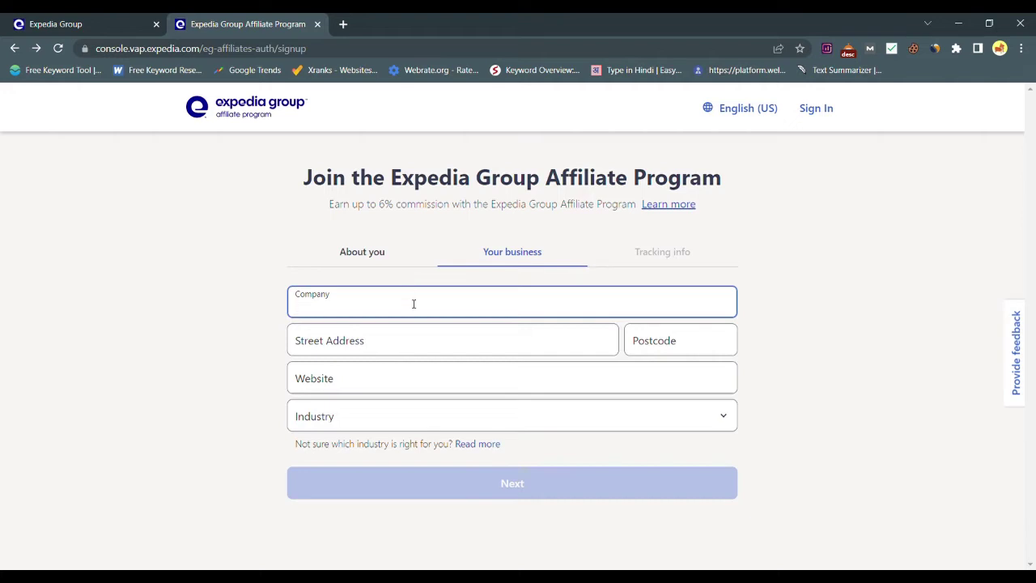
type("ocial media")
left_click(419, 347)
type("india")
left_click(656, 346)
type("232323")
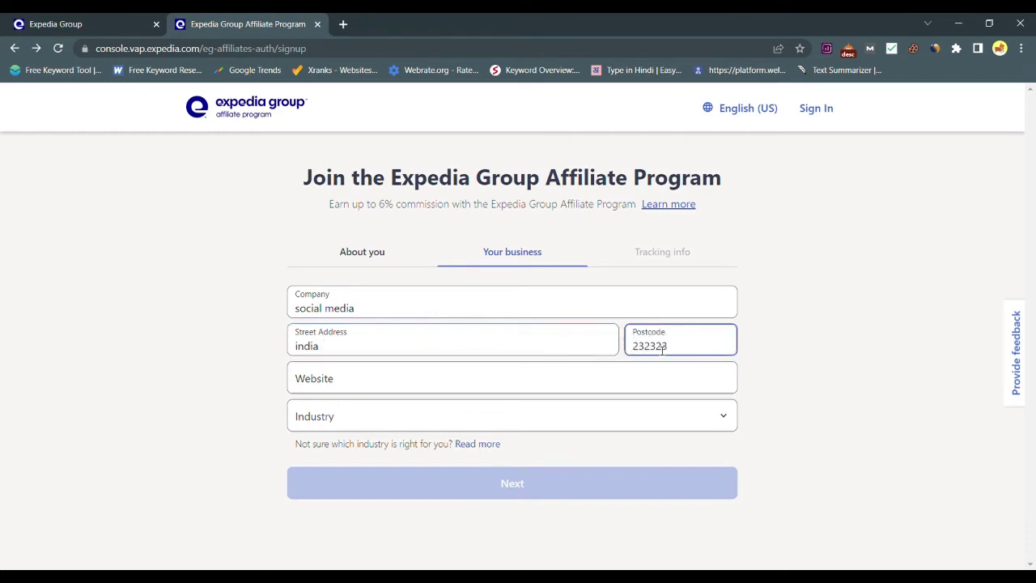
left_click(623, 385)
type("www.youtube.com")
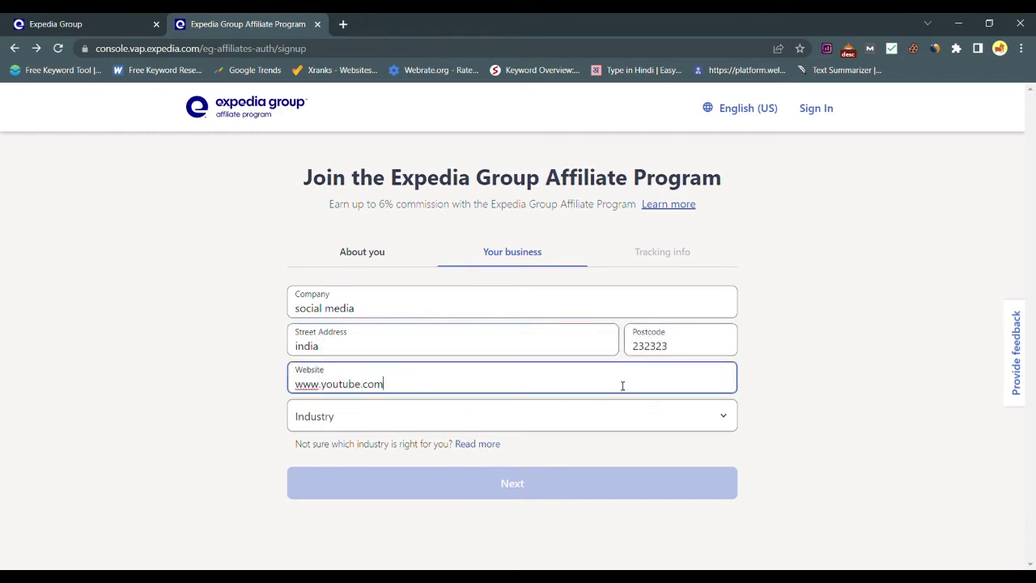
- Set the industry to Content sites and proceed to the tracking info step
key("Tab")
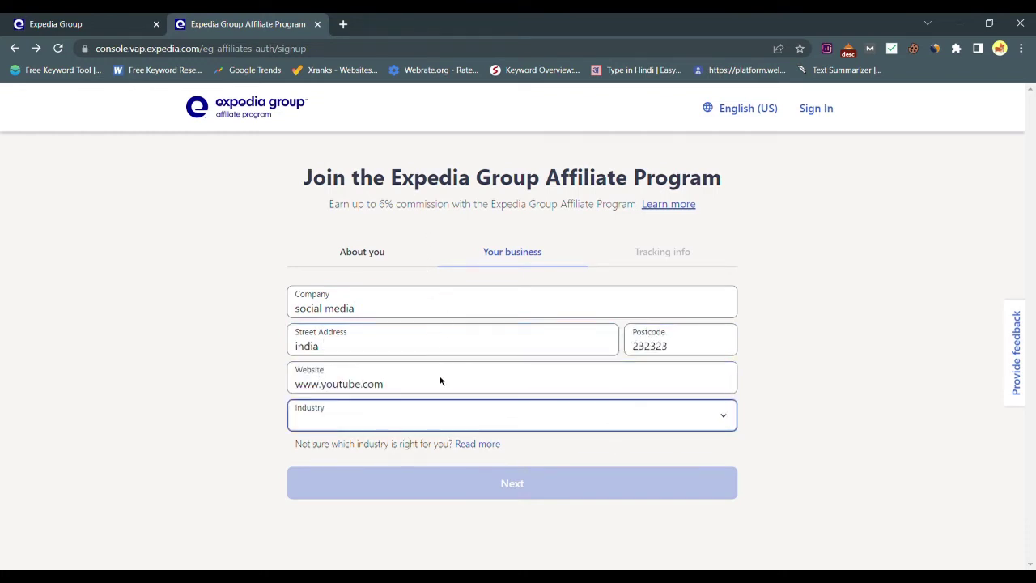
key("Down")
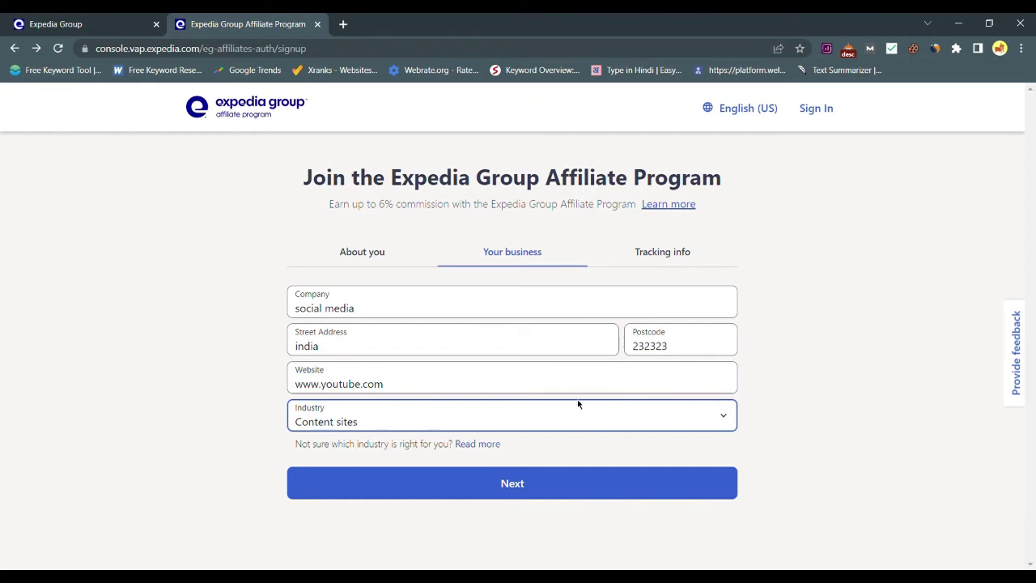
left_click(839, 441)
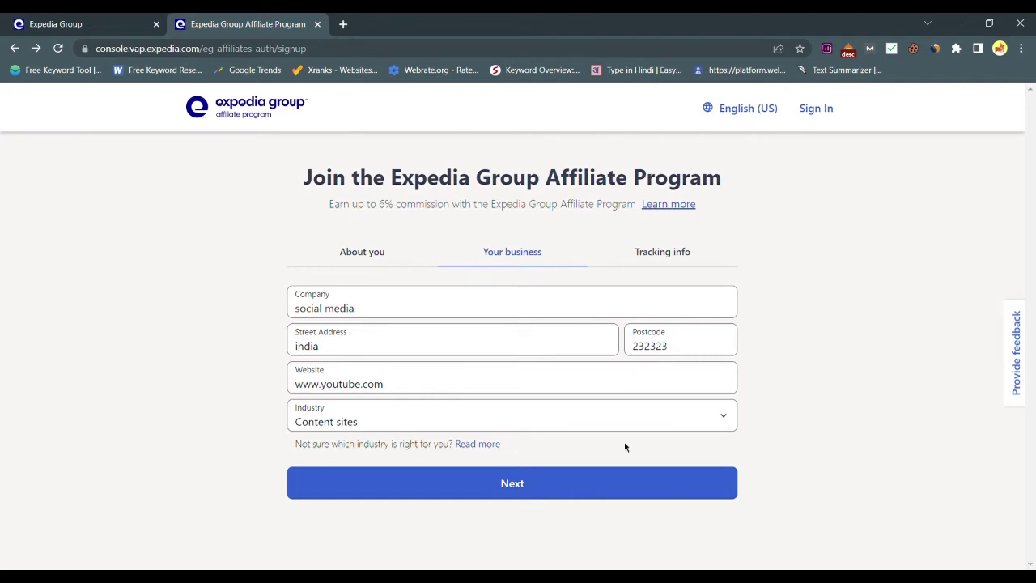
left_click(527, 484)
scroll(542, 437, "down", 2)
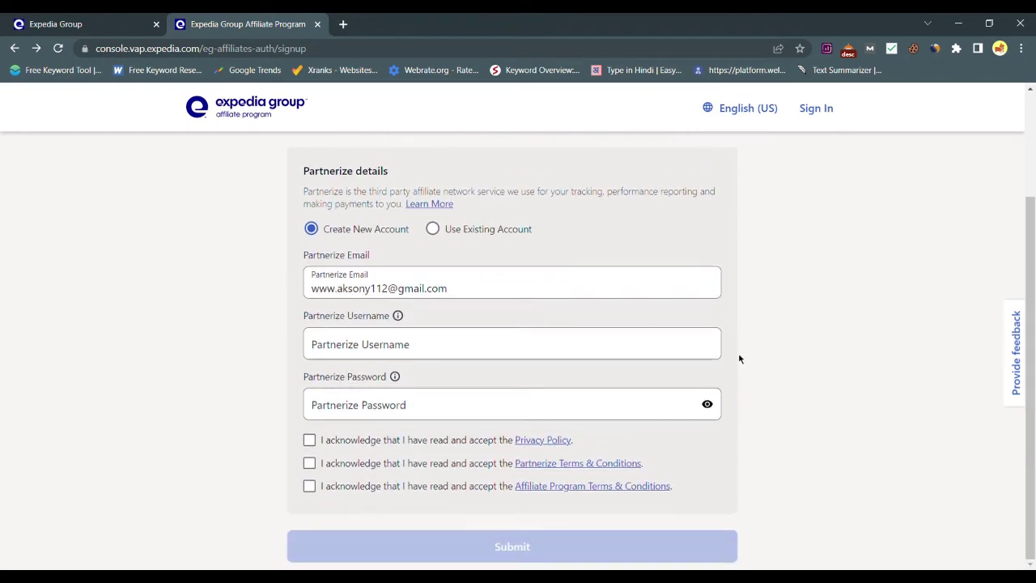
scroll(739, 359, "up", 2)
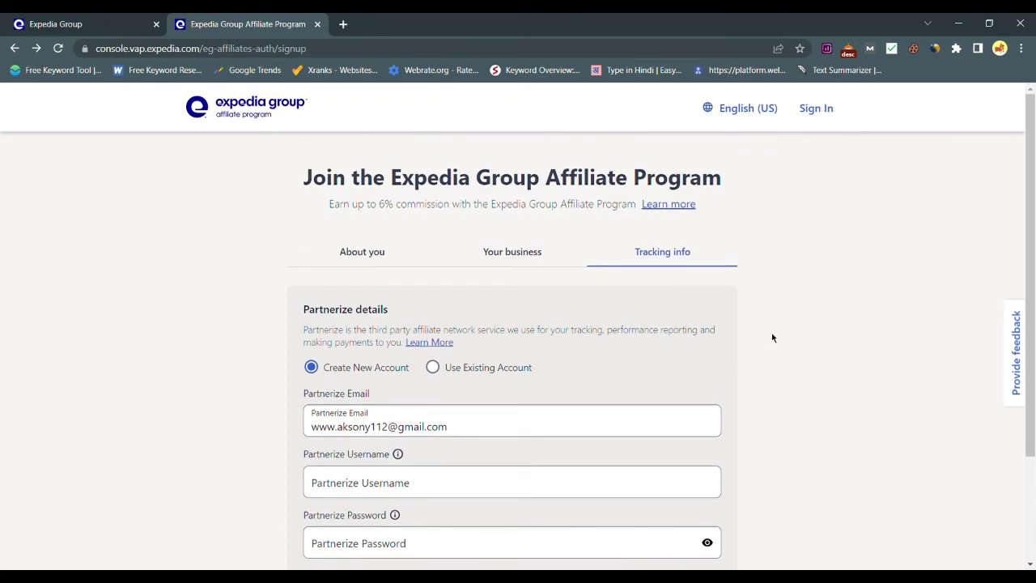
scroll(772, 338, "down", 1)
scroll(772, 337, "down", 1)
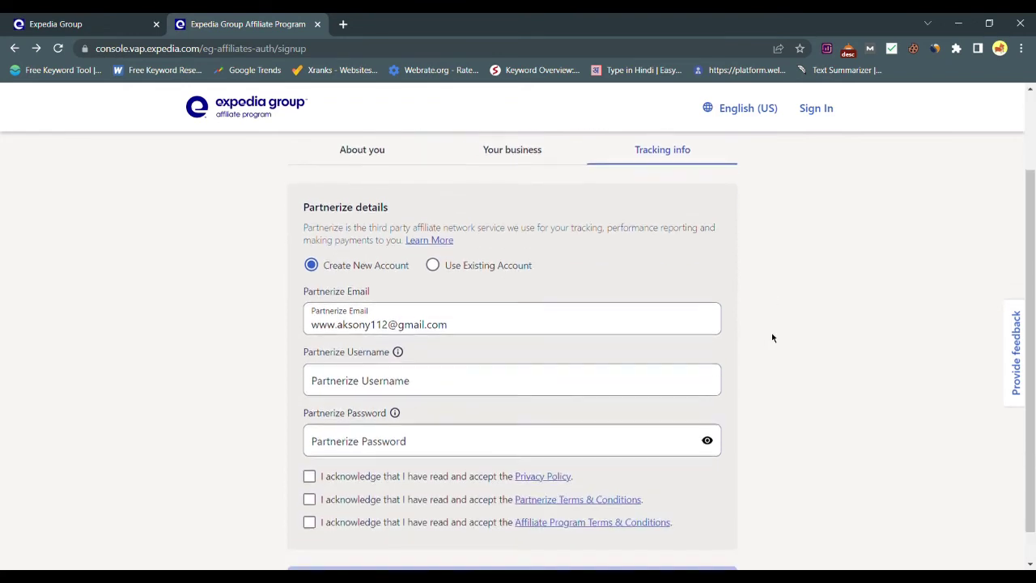
scroll(416, 248, "up", 1)
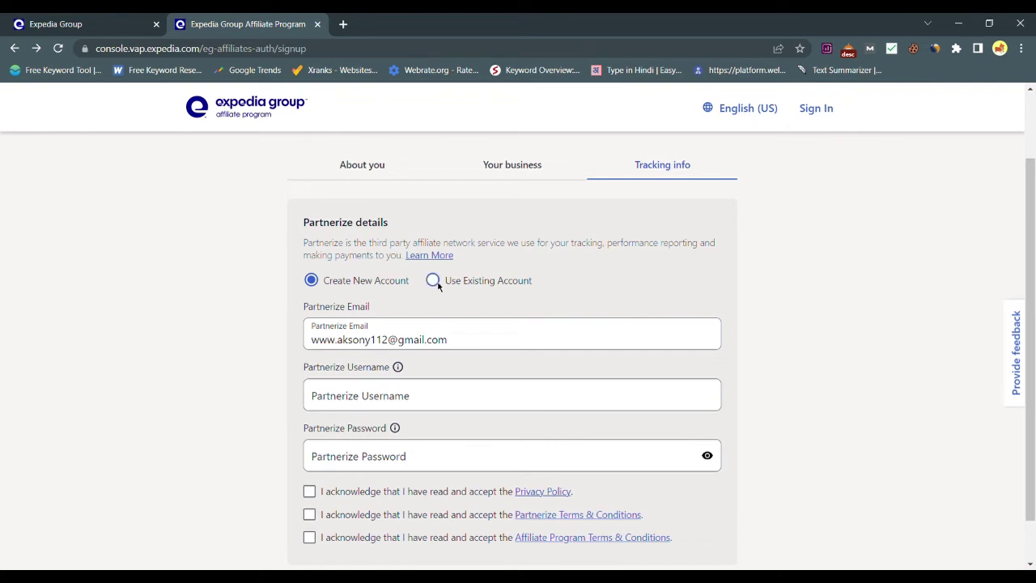
scroll(332, 290, "down", 1)
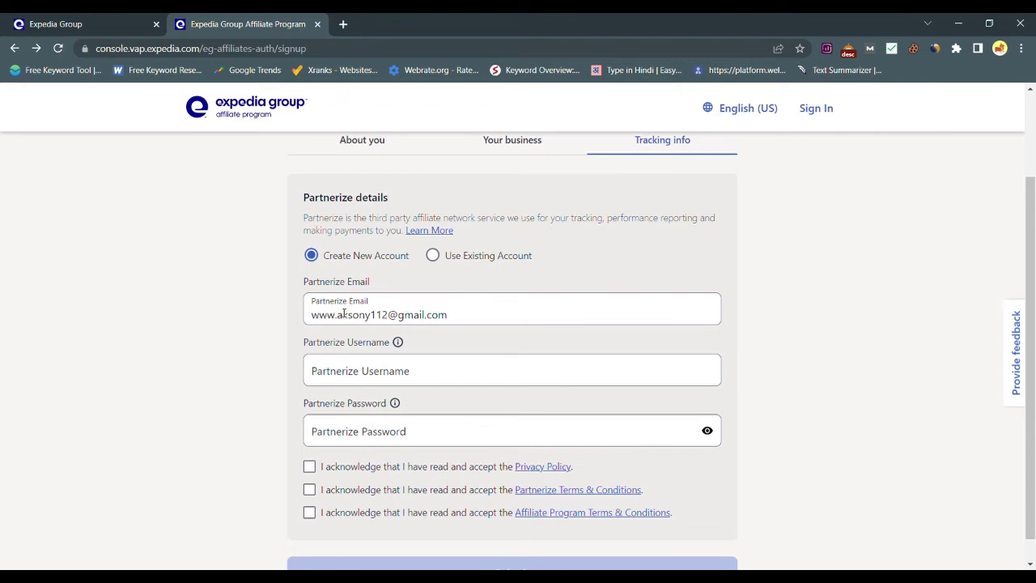
scroll(415, 334, "down", 1)
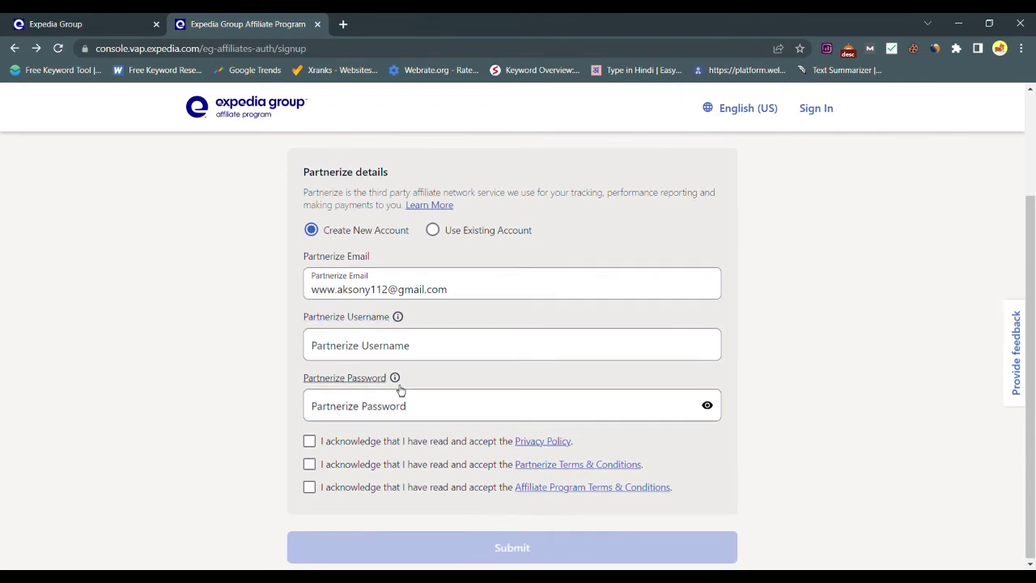
- Review the username rules and enter a Partnerize username, leaving the password empty
left_click(497, 351)
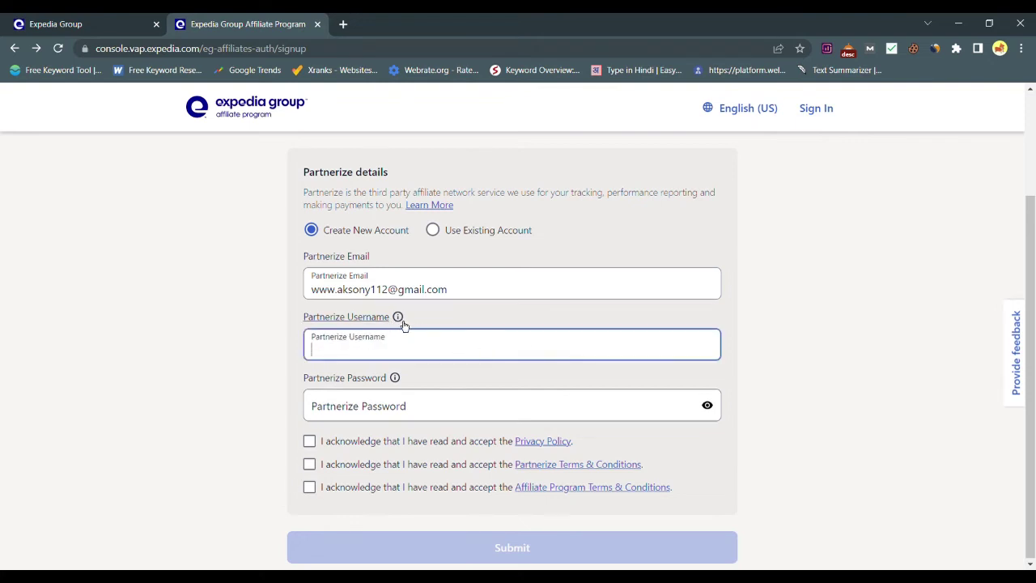
left_click(399, 317)
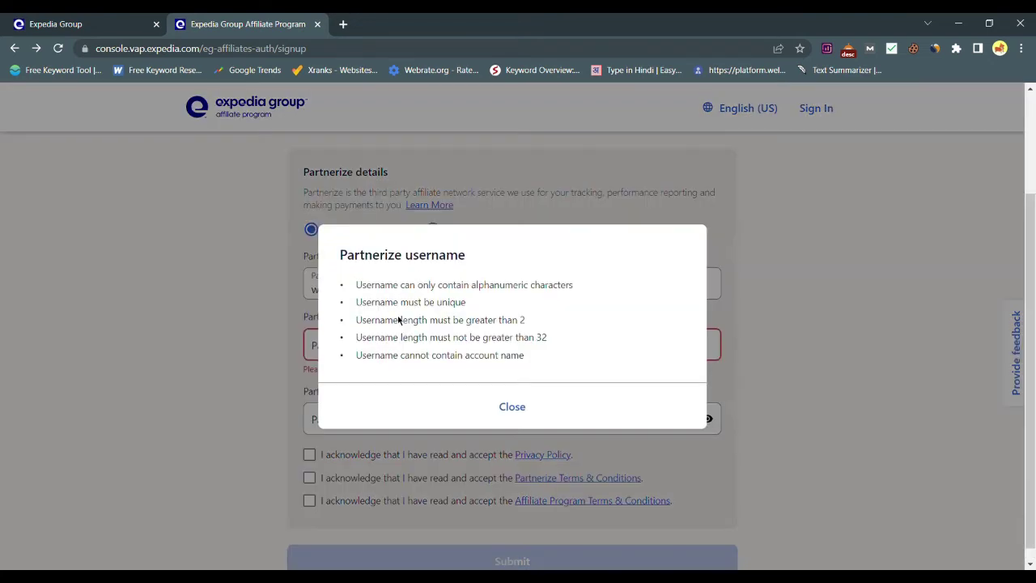
left_click(507, 415)
left_click(520, 346)
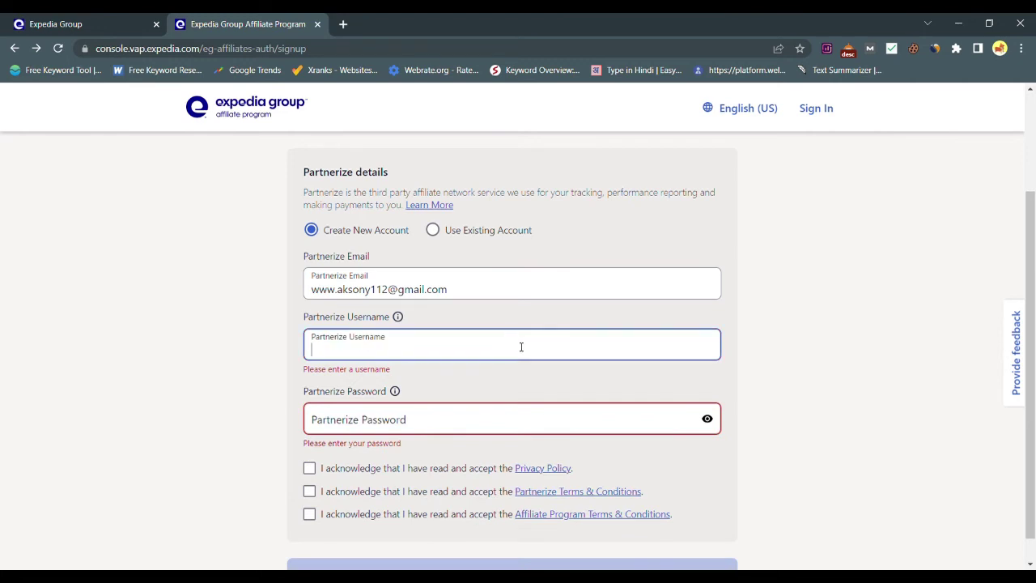
type("aksony121")
left_click(478, 415)
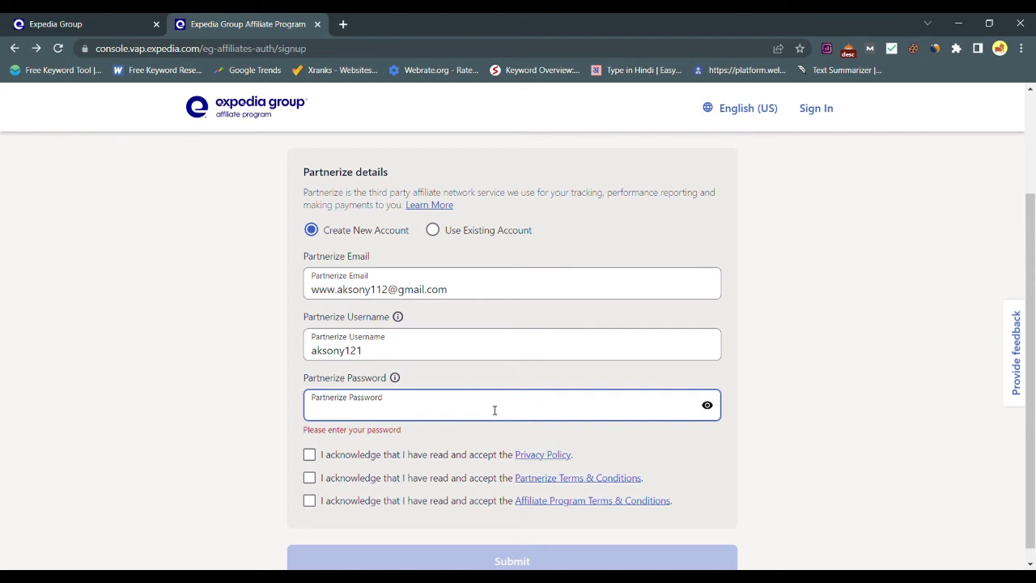
scroll(645, 405, "down", 1)
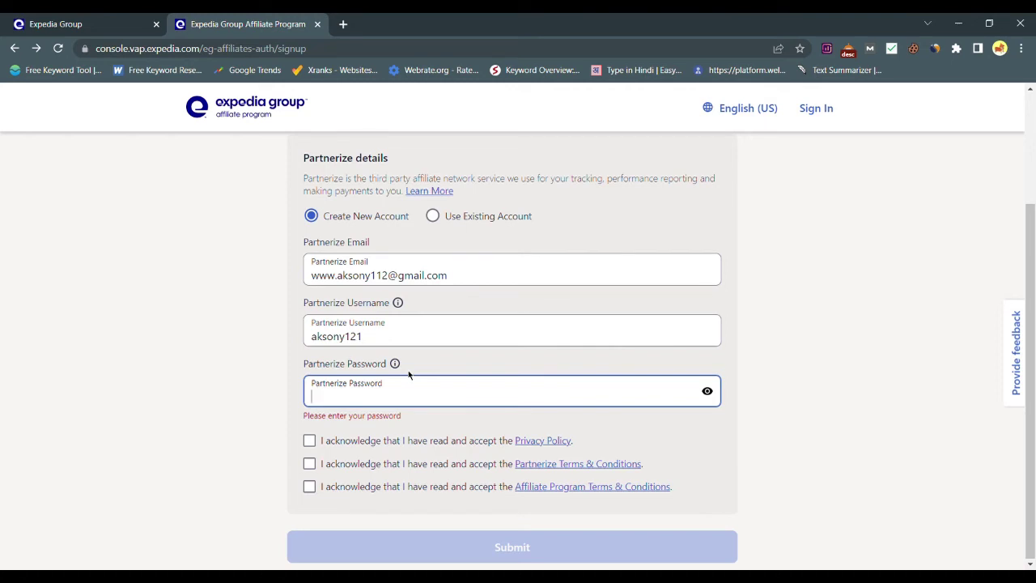
left_click(317, 447)
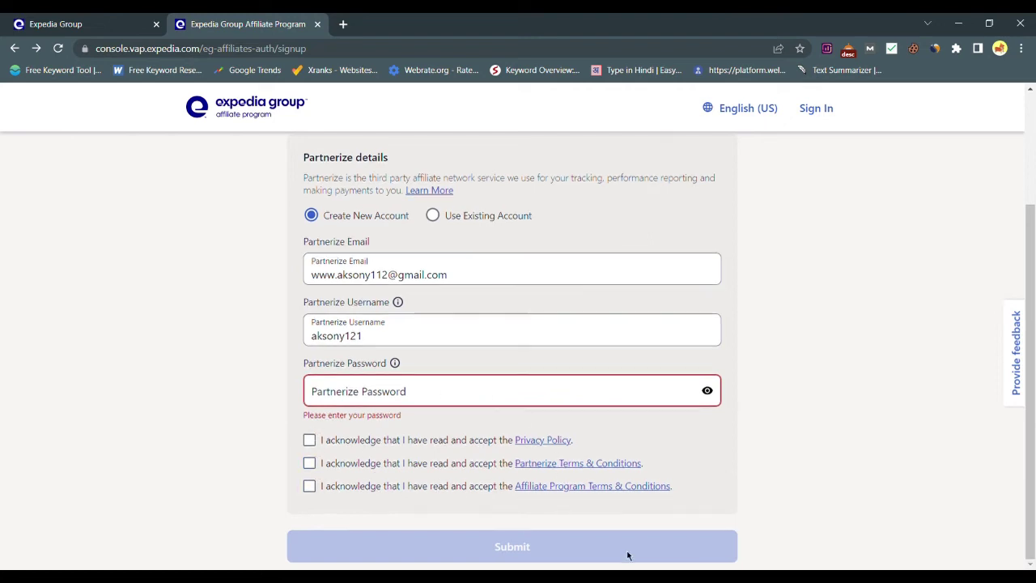
scroll(822, 345, "up", 2)
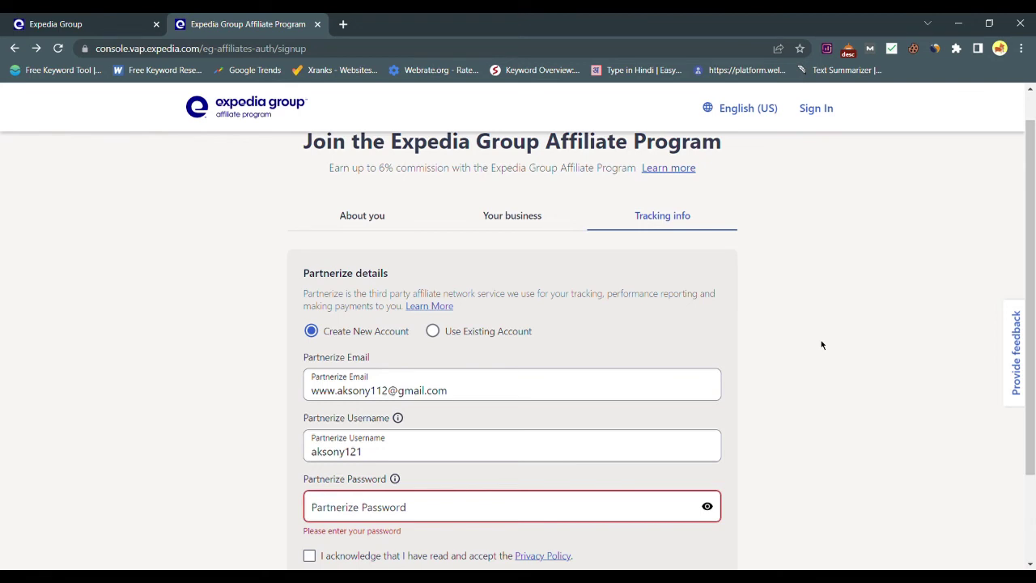
- Go to the Your business step and check the Company, Website and Industry (Content sites) entries
scroll(821, 344, "down", 2)
scroll(848, 291, "up", 3)
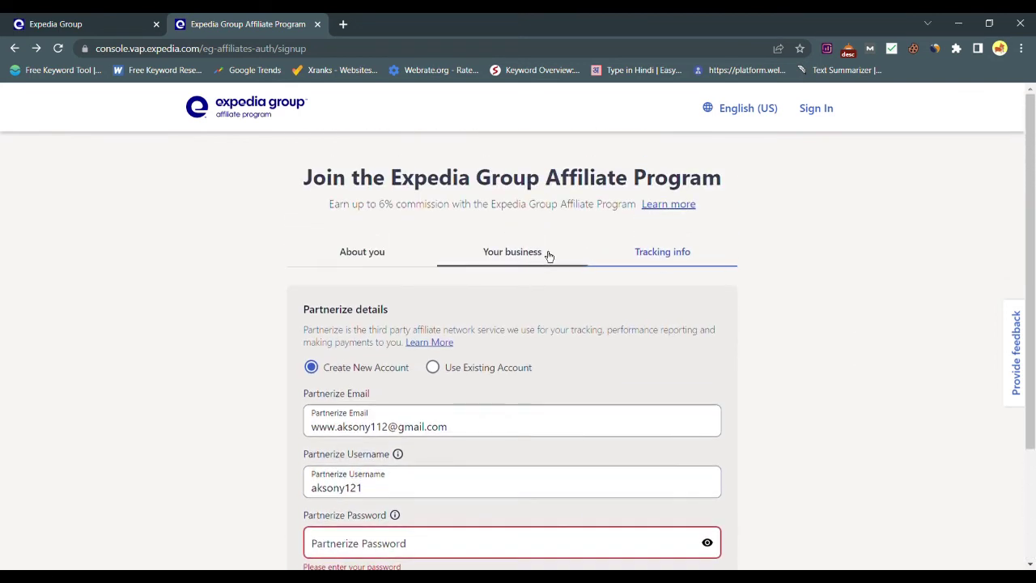
left_click(548, 256)
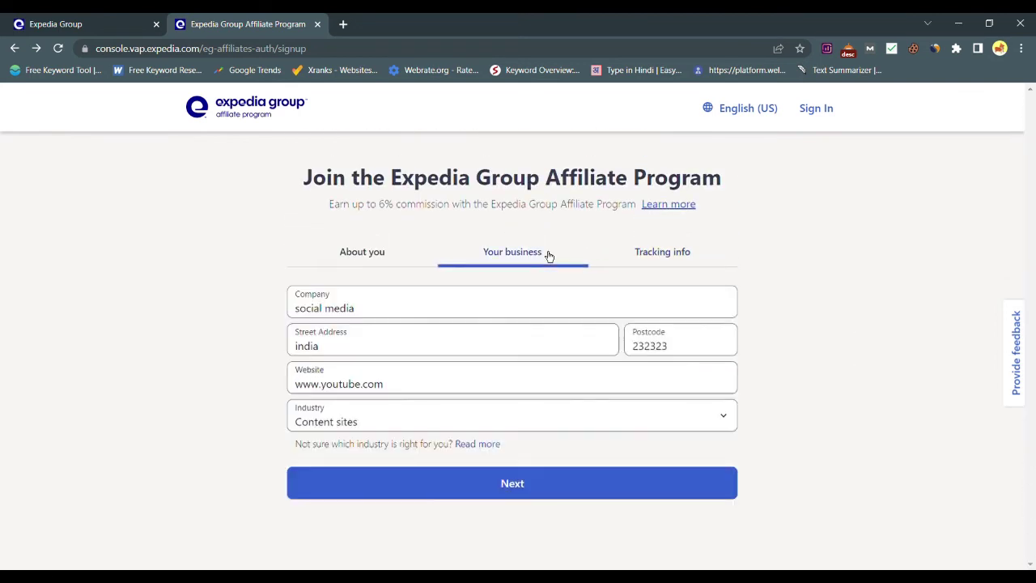
left_click(439, 312)
double_click(439, 312)
triple_click(438, 312)
left_click(438, 311)
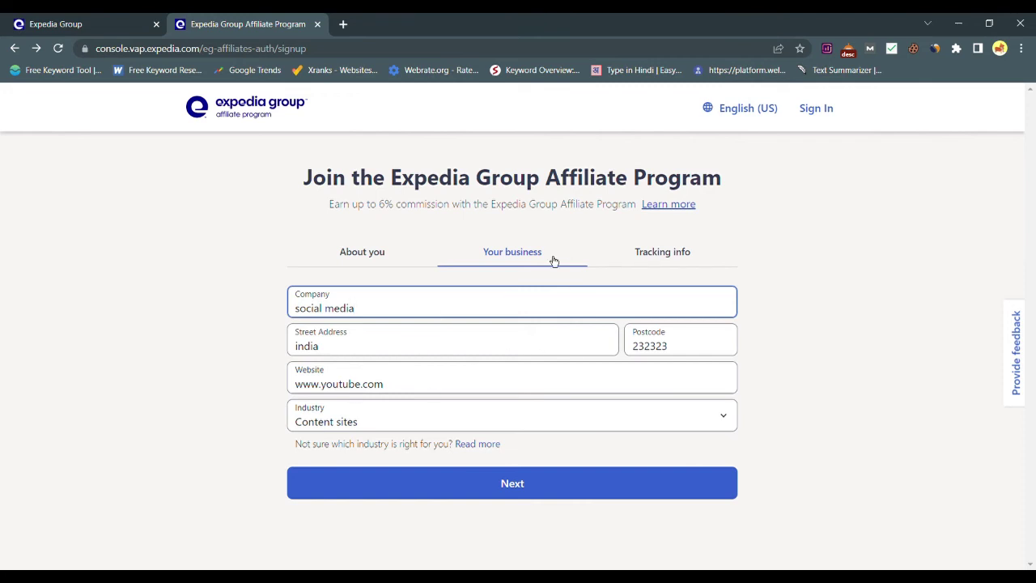
left_click(476, 384)
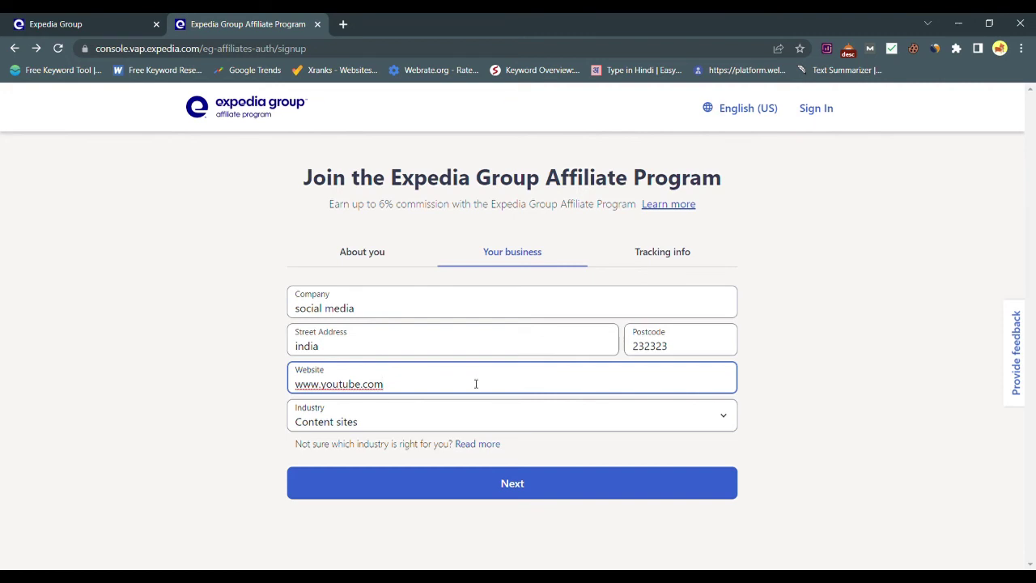
left_click(457, 420)
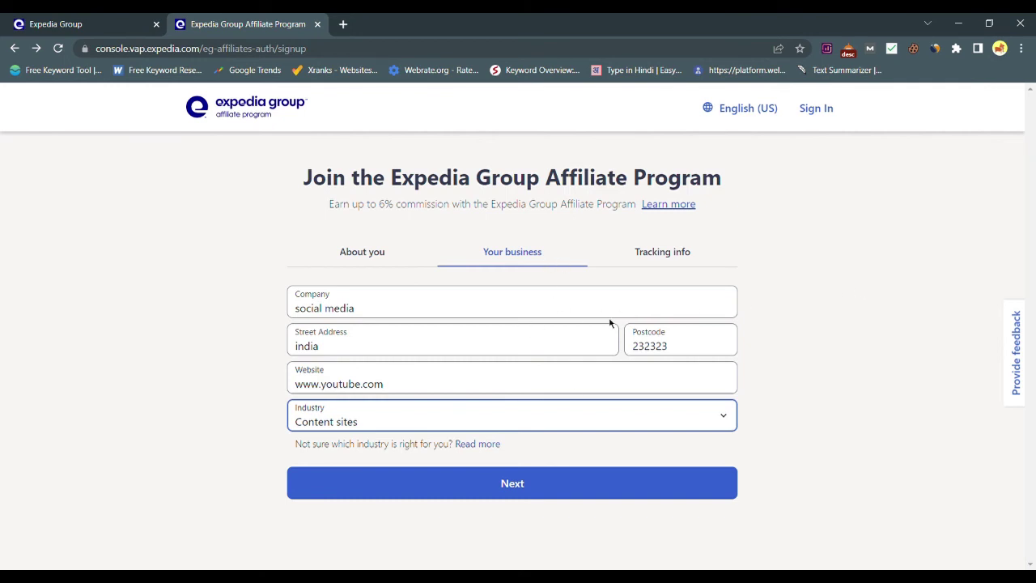
left_click(835, 307)
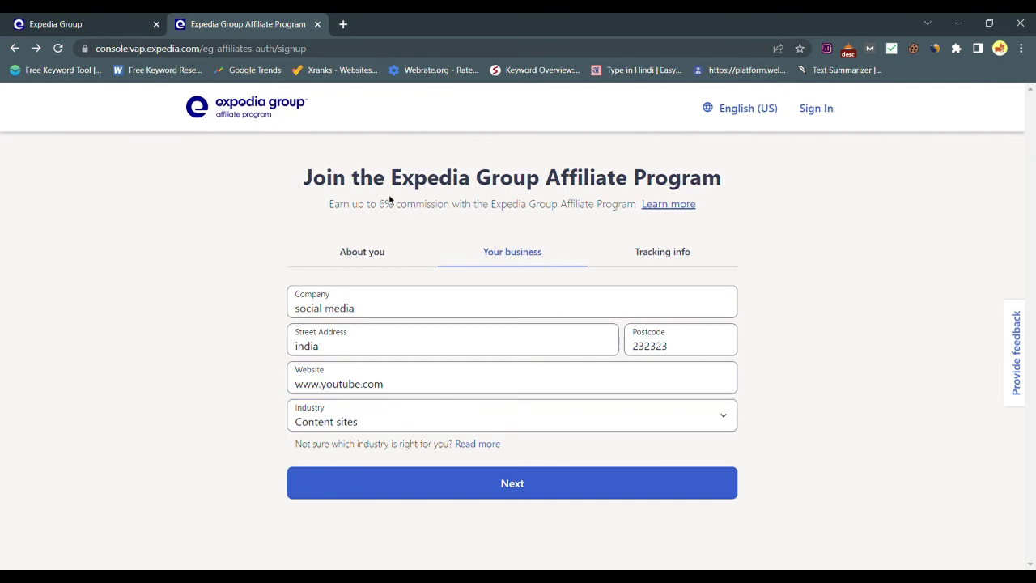
- Cycle through the About you, Your business and Tracking info tabs, ending on Tracking info
left_click(407, 261)
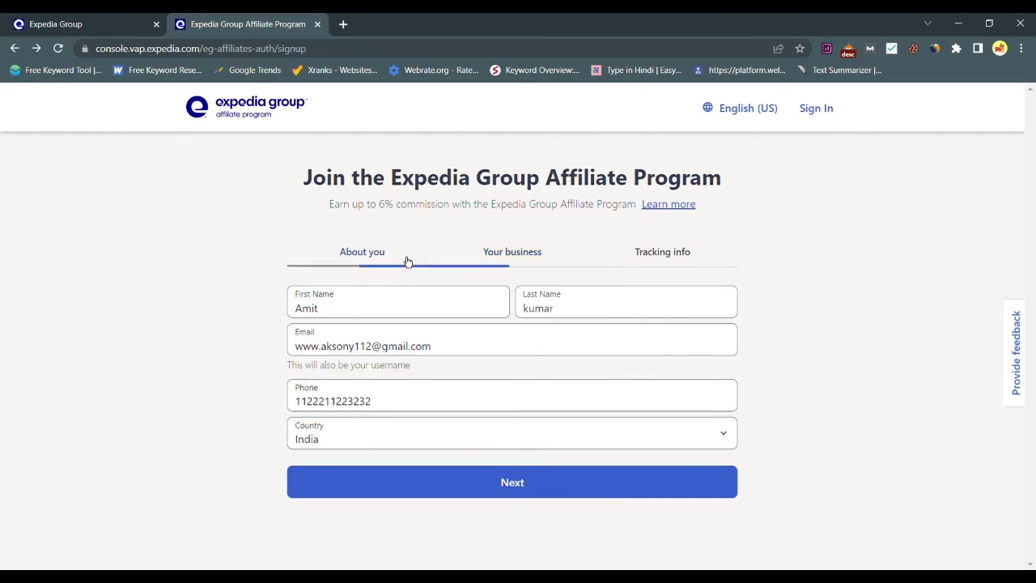
left_click(525, 257)
left_click(641, 254)
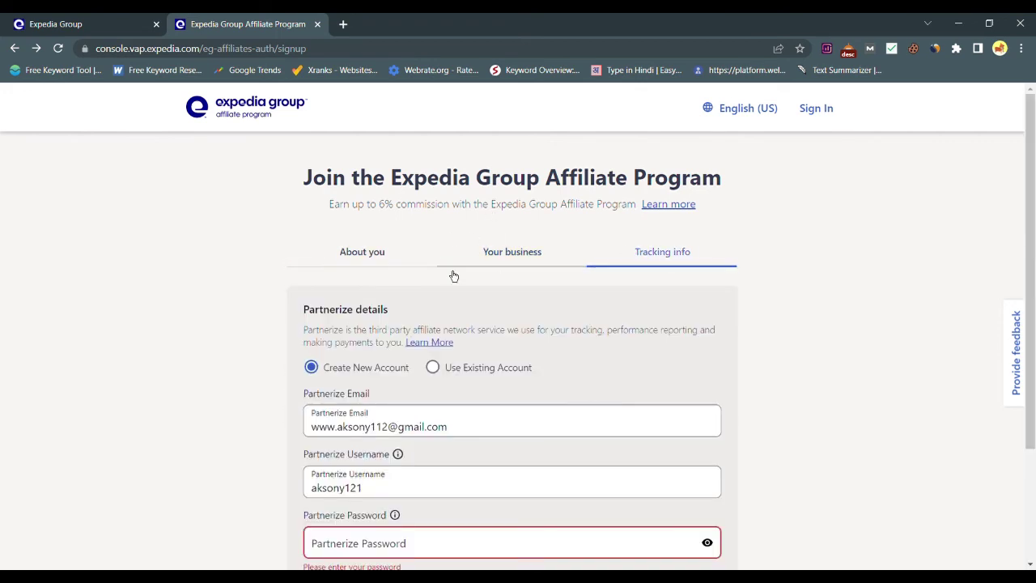
scroll(518, 376, "down", 1)
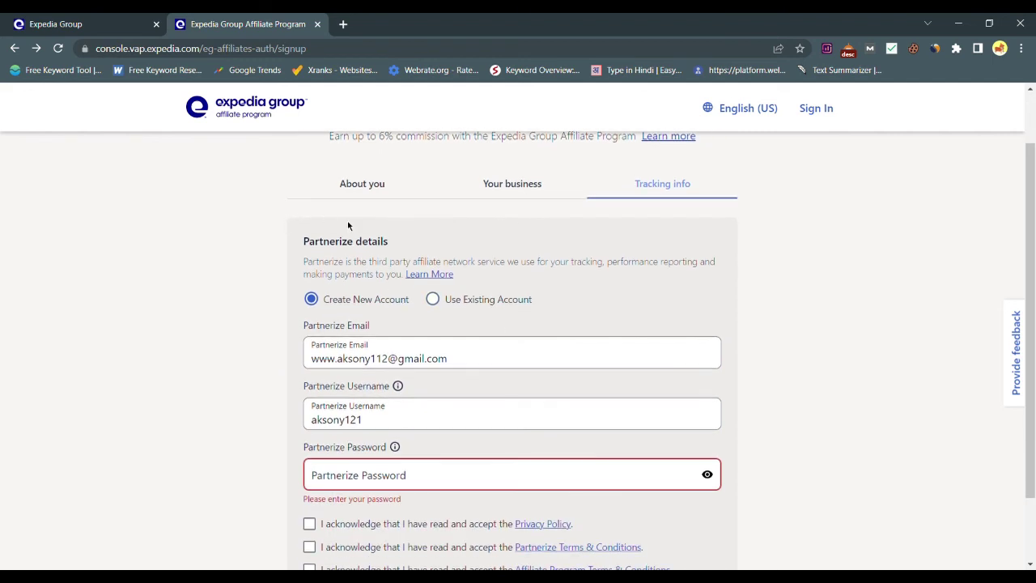
scroll(415, 397, "down", 1)
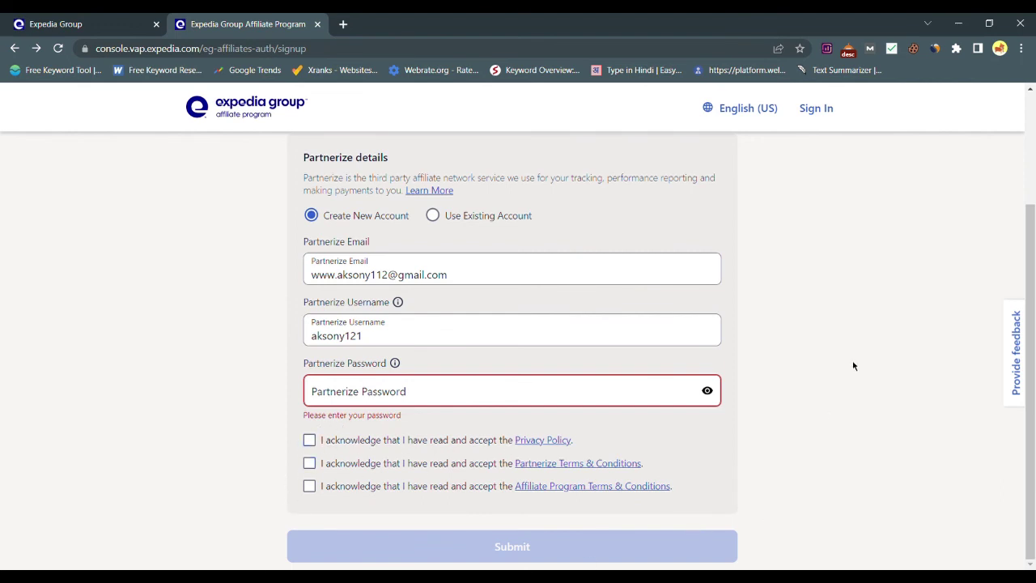
scroll(854, 358, "up", 2)
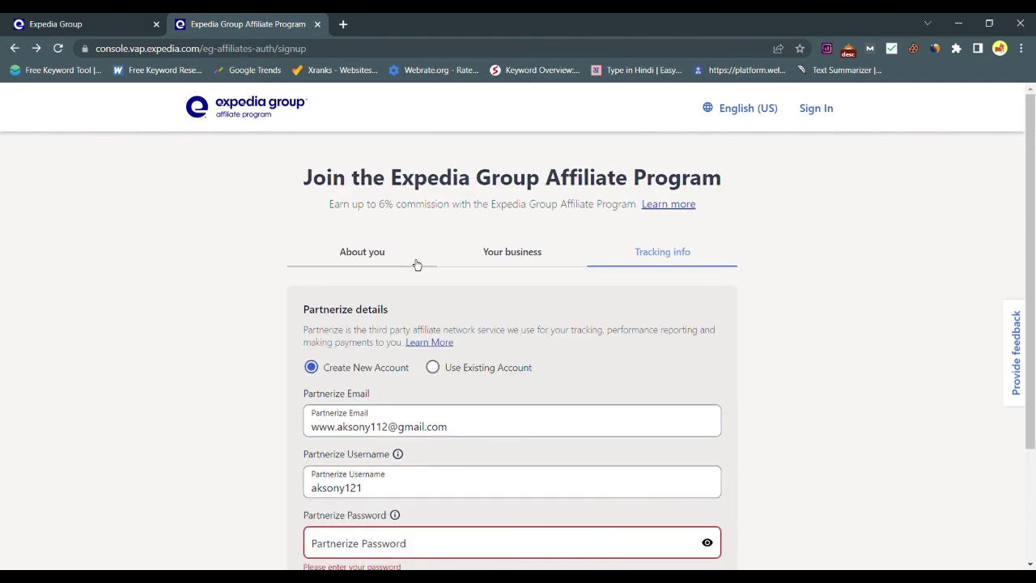
left_click(377, 256)
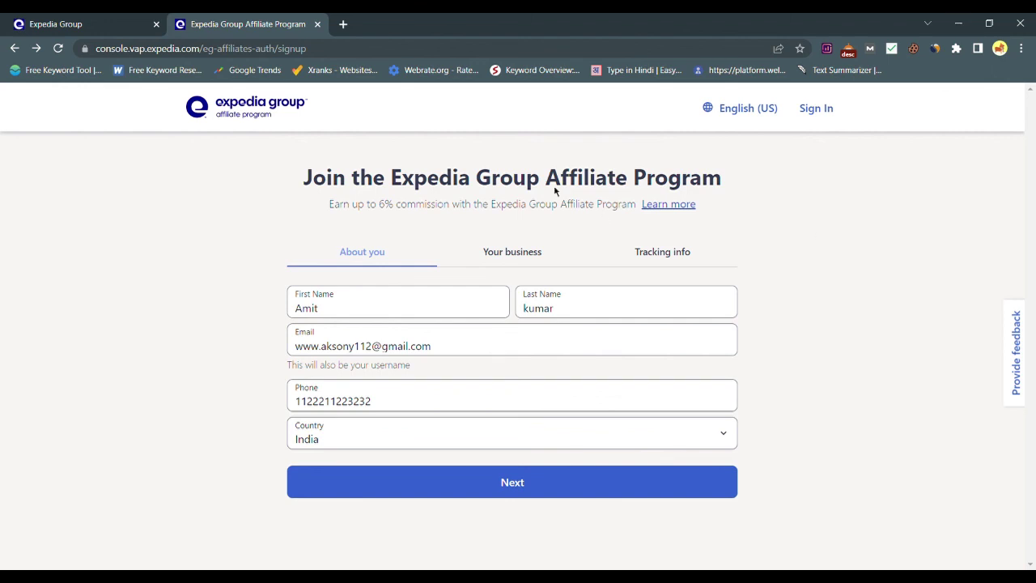
left_click(536, 259)
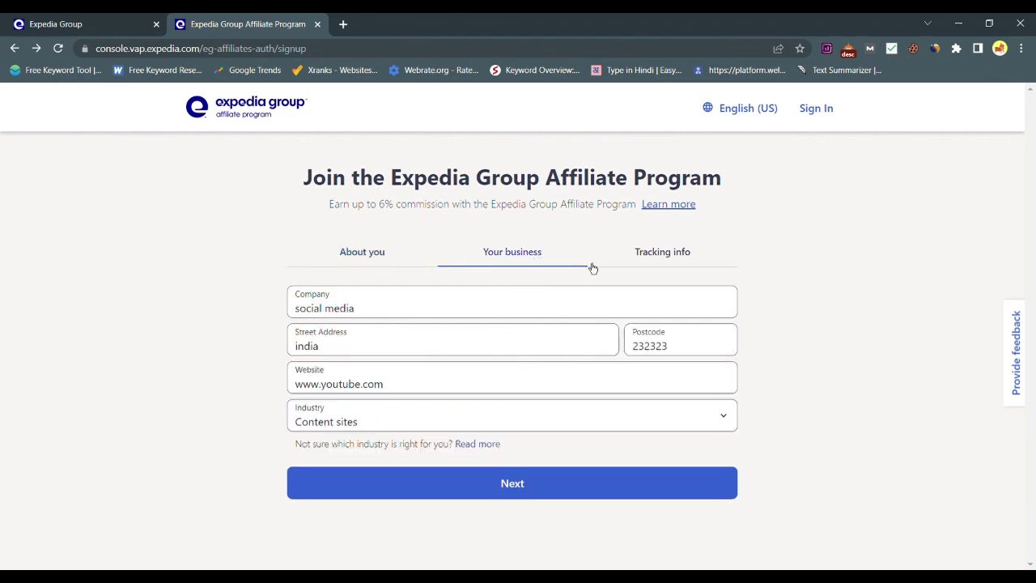
left_click(688, 254)
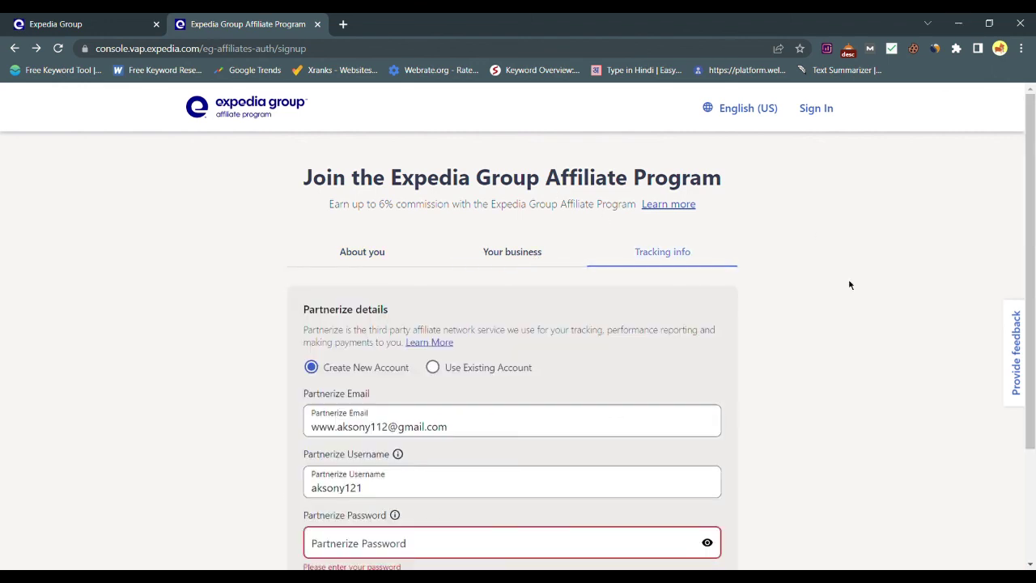